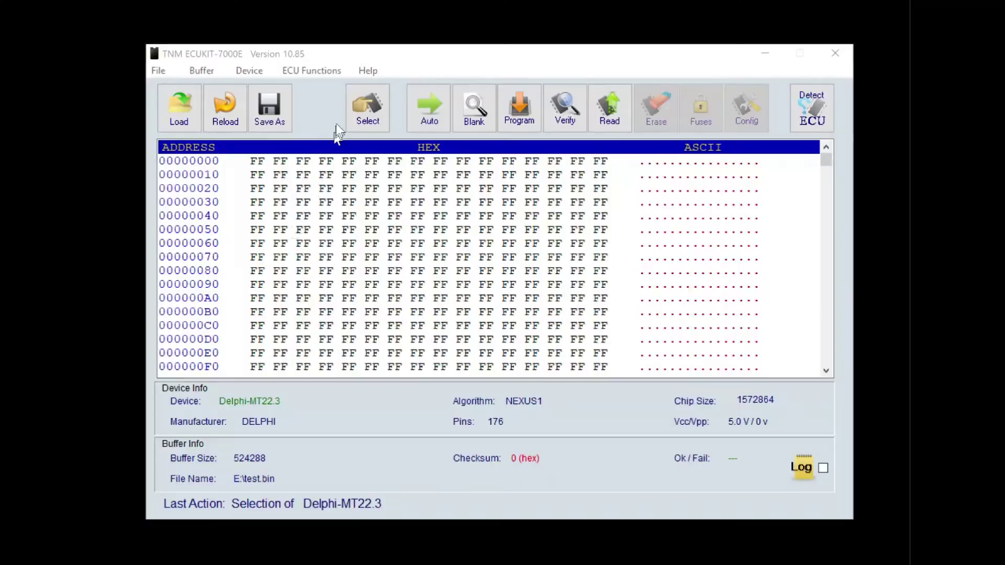
Open the device chooser and show the DENSO_76F00XX manufacturer's devices
click(365, 108)
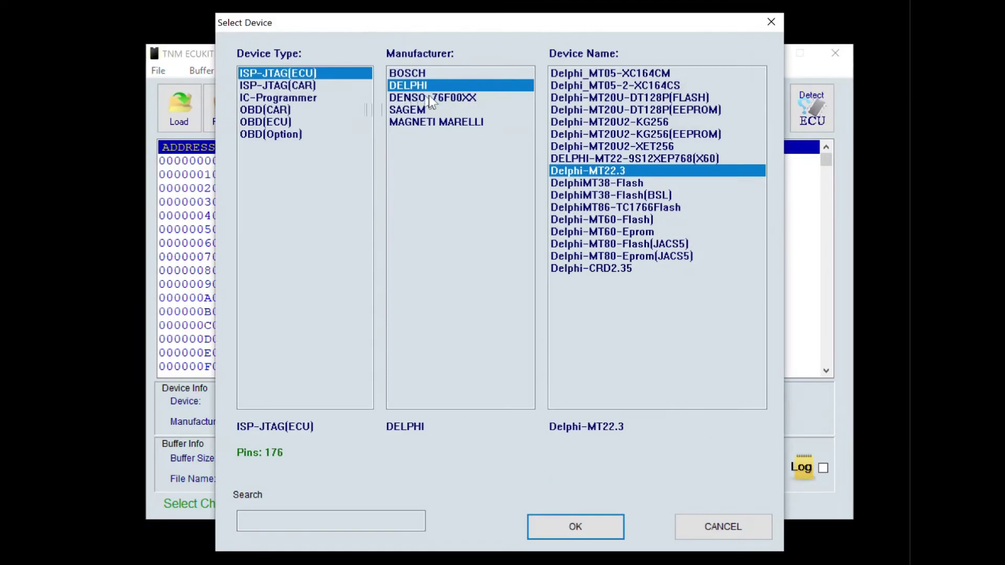
click(428, 100)
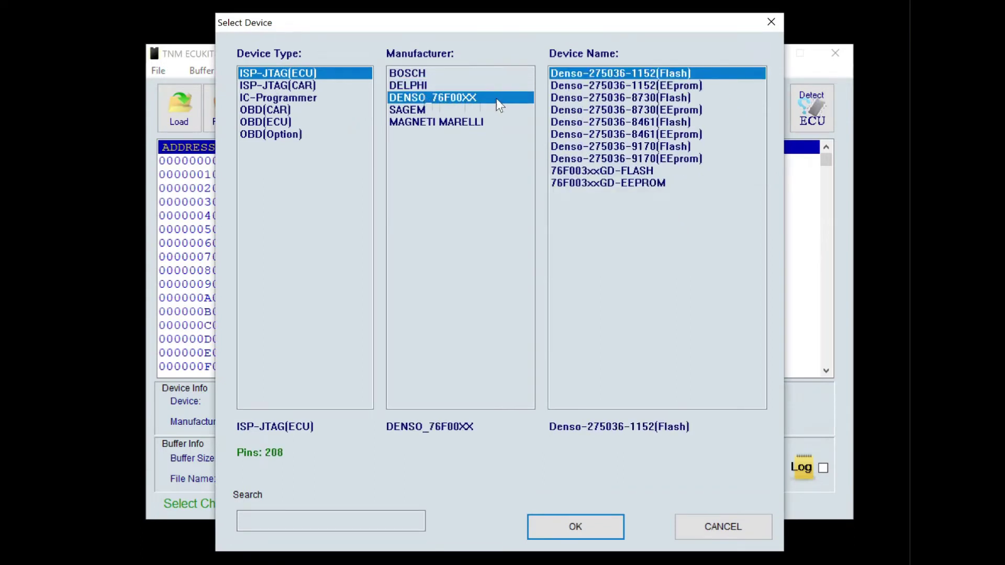
click(635, 150)
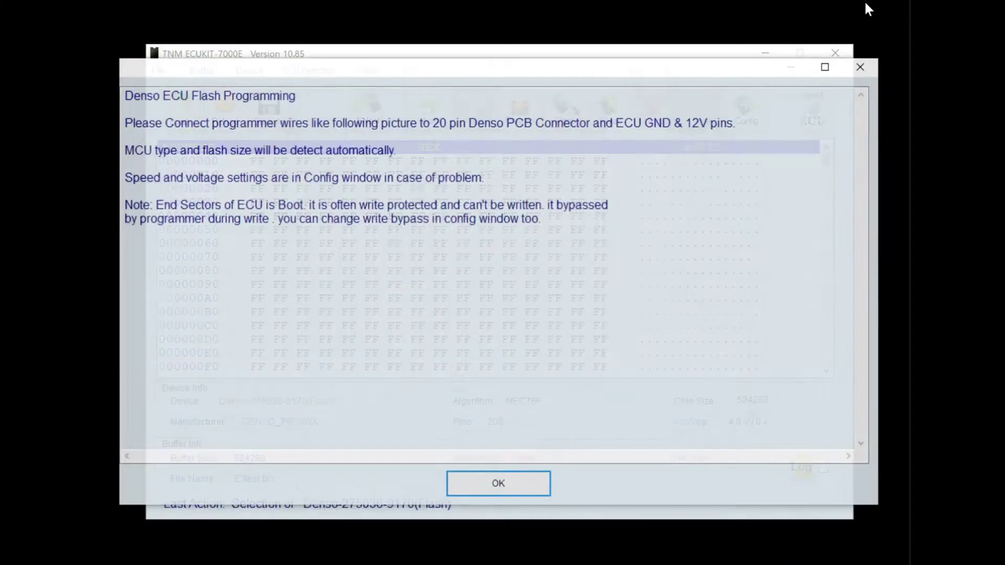
click(505, 492)
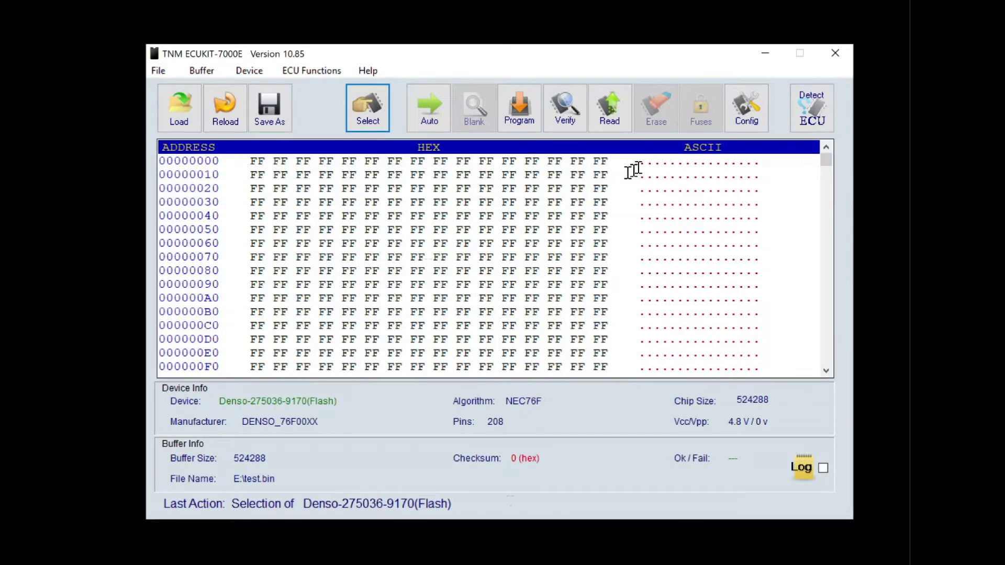
Read all 524288 bytes of the ECU flash into the buffer
click(610, 118)
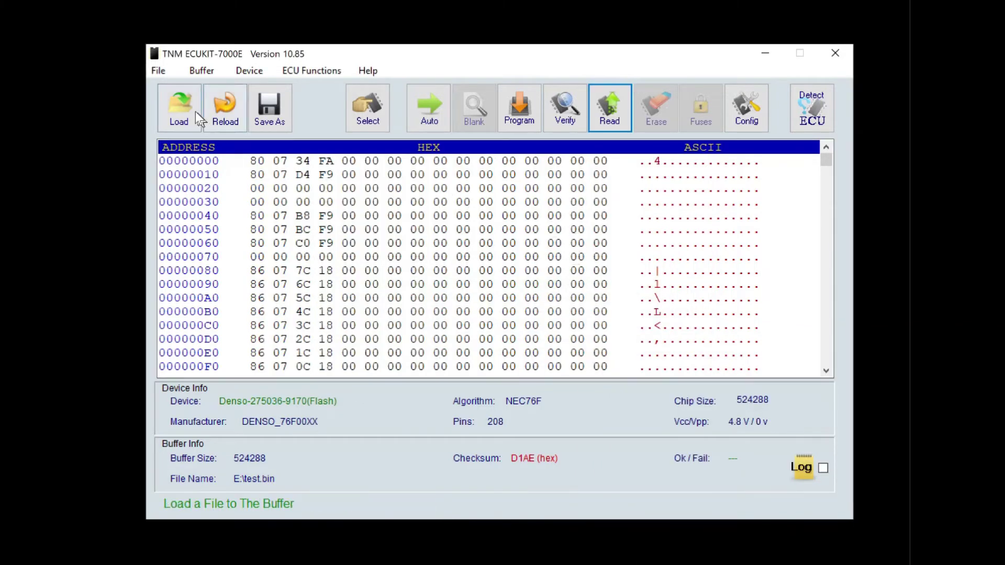
Load Hilux_2TR.bin and program it to the flash, accepting the checksum fix
click(190, 109)
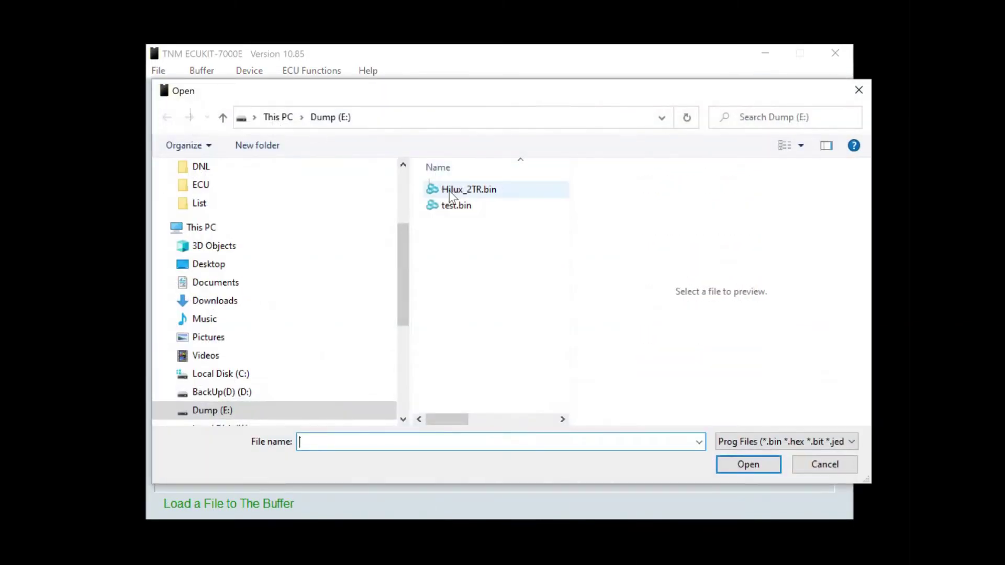
double_click(455, 189)
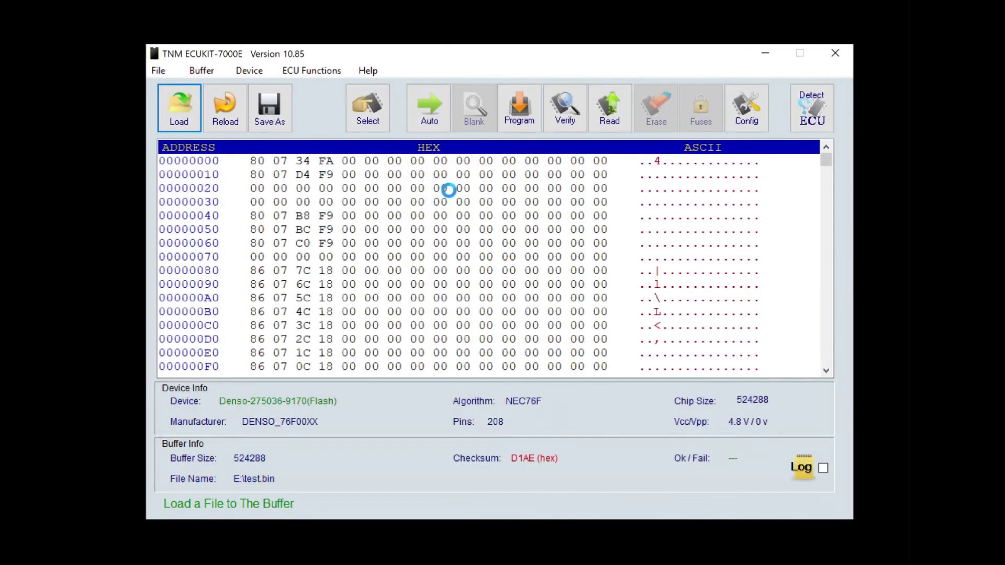
click(517, 109)
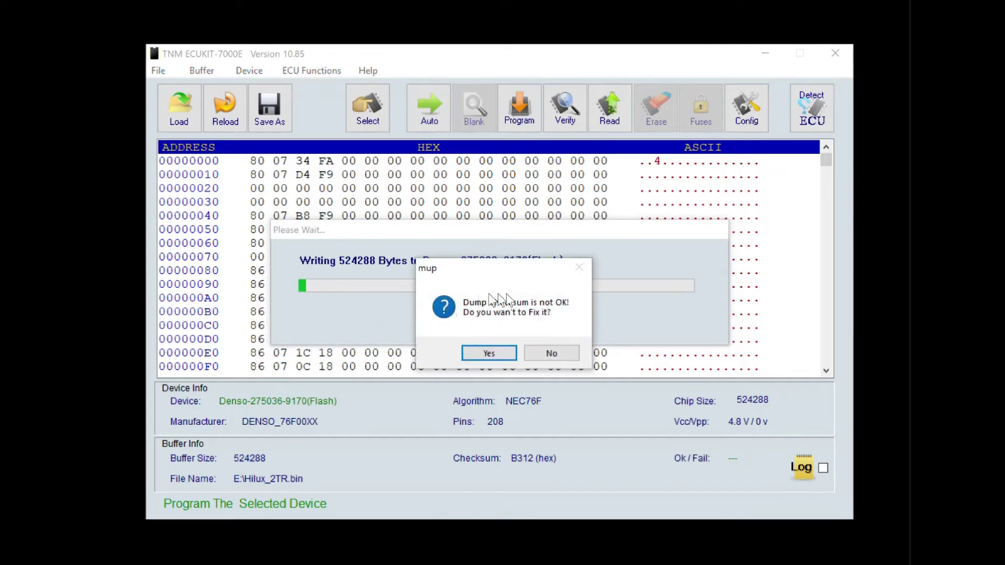
click(496, 353)
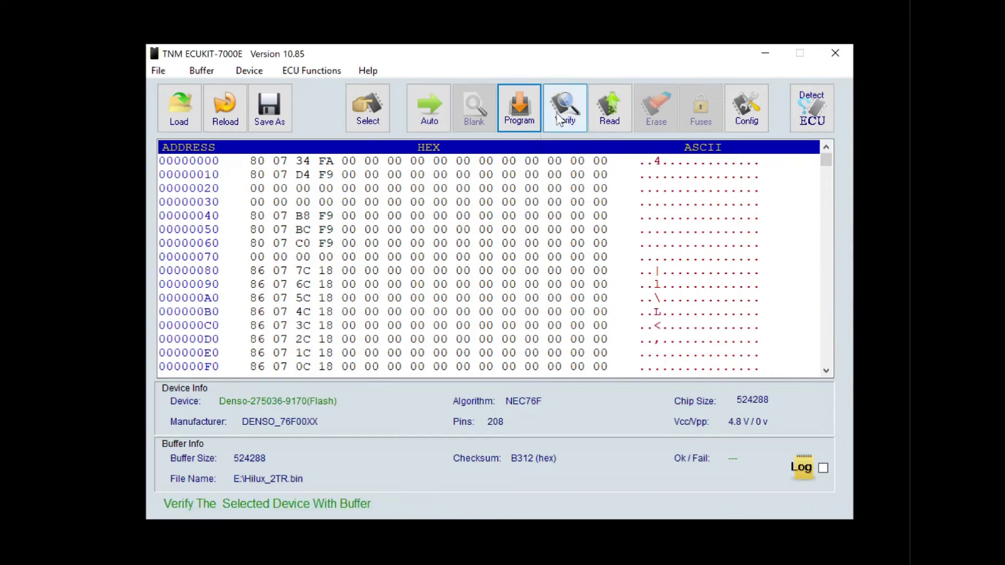
click(559, 118)
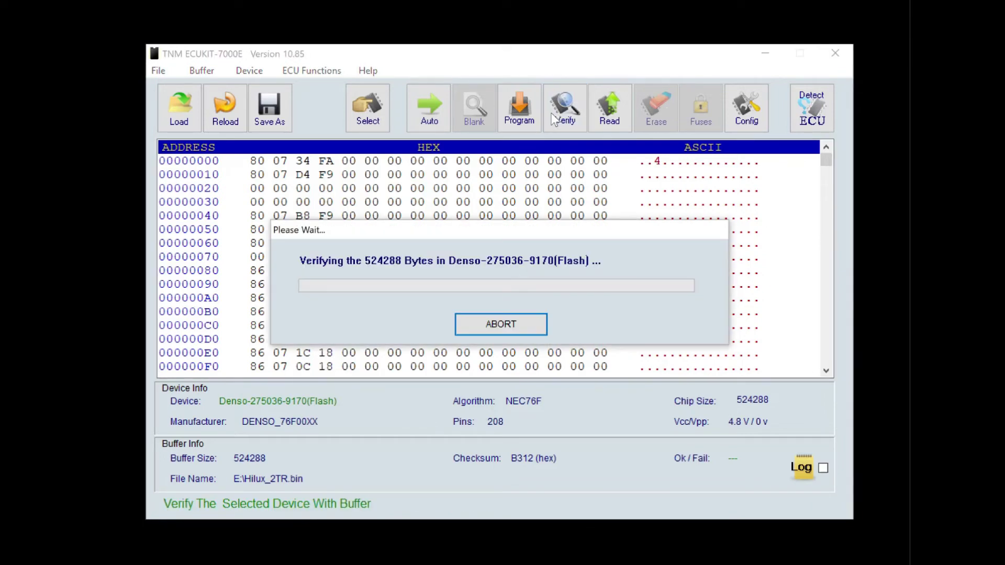